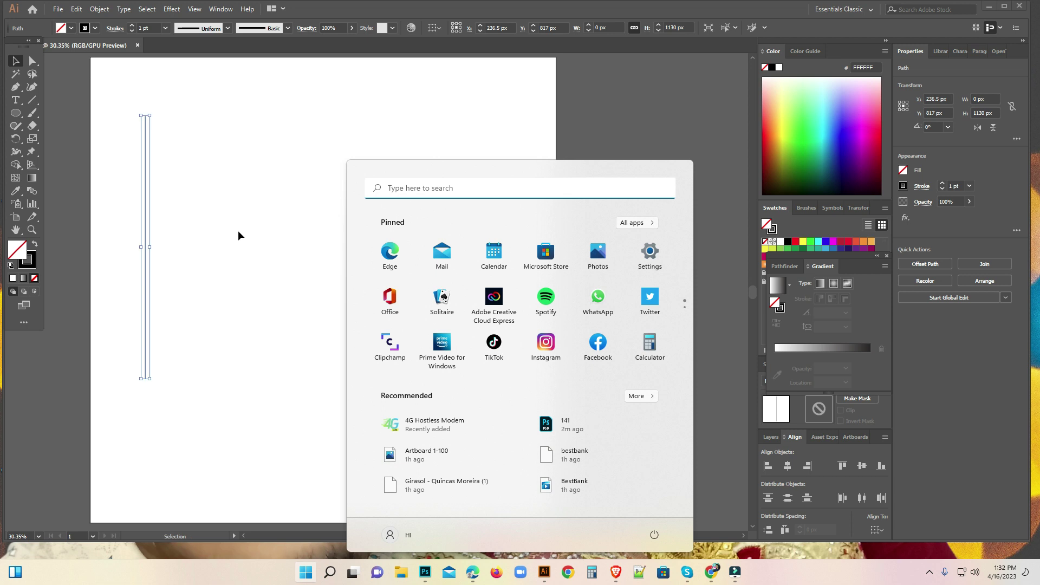
- Duplicate the vertical line at 84 px intervals to make ten evenly spaced lines
{"action": "left_click_drag", "start_coordinate": [145, 231], "coordinate": [166, 231]}
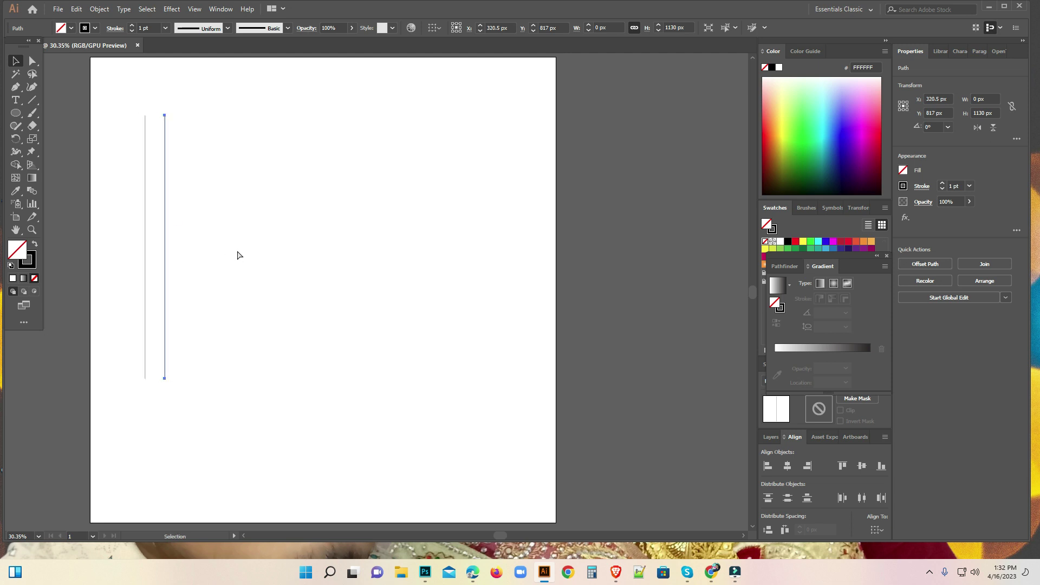
{"action": "key", "text": "ctrl+d"}
{"action": "key", "text": "ctrl+d"}
{"action": "key", "text": "ctrl+d"}
{"action": "key", "text": "ctrl+d"}
{"action": "key", "text": "ctrl+d"}
{"action": "key", "text": "ctrl+d"}
{"action": "key", "text": "ctrl+d"}
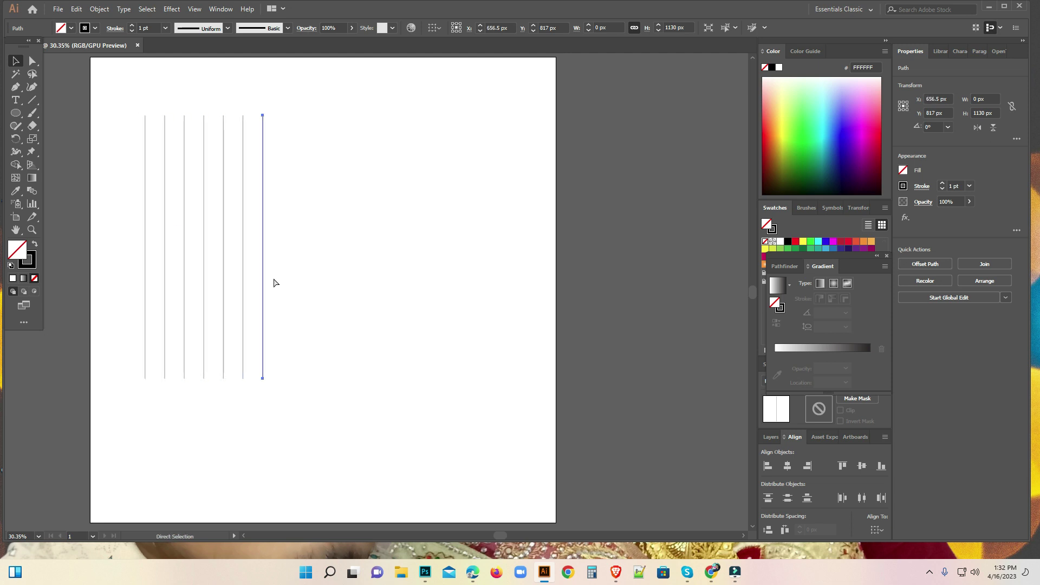
{"action": "key", "text": "ctrl+d"}
- Stretch all ten vertical lines together downward to a height of about 1395 px
{"action": "left_click", "coordinate": [170, 109]}
{"action": "left_click_drag", "start_coordinate": [272, 147], "coordinate": [359, 116]}
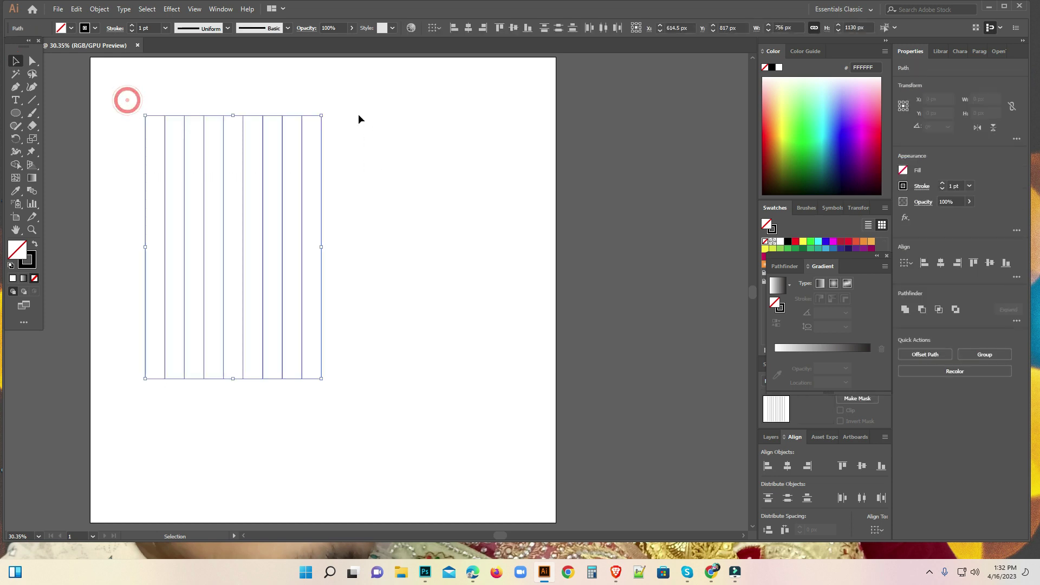
{"action": "left_click", "coordinate": [500, 29]}
{"action": "left_click_drag", "start_coordinate": [233, 379], "coordinate": [233, 440]}
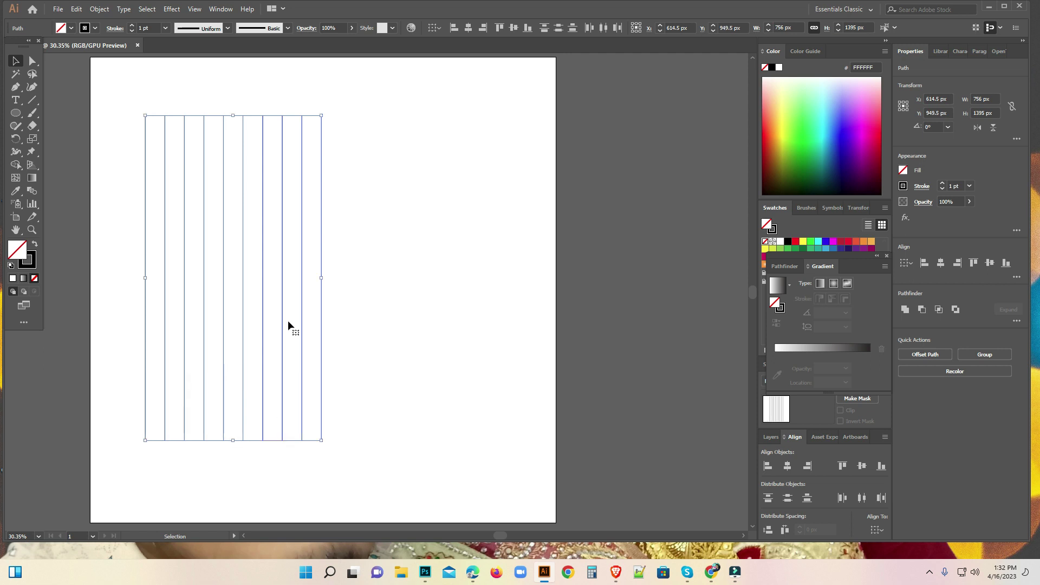
- Add a copy of the ten lines rotated 90 degrees over the originals to form a square grid
{"action": "left_click_drag", "start_coordinate": [285, 195], "coordinate": [344, 182]}
{"action": "left_click_drag", "start_coordinate": [349, 104], "coordinate": [415, 355]}
{"action": "left_click", "coordinate": [442, 151]}
- Try to move the whole line grid toward the artboard's centre
{"action": "left_click_drag", "start_coordinate": [116, 90], "coordinate": [357, 185]}
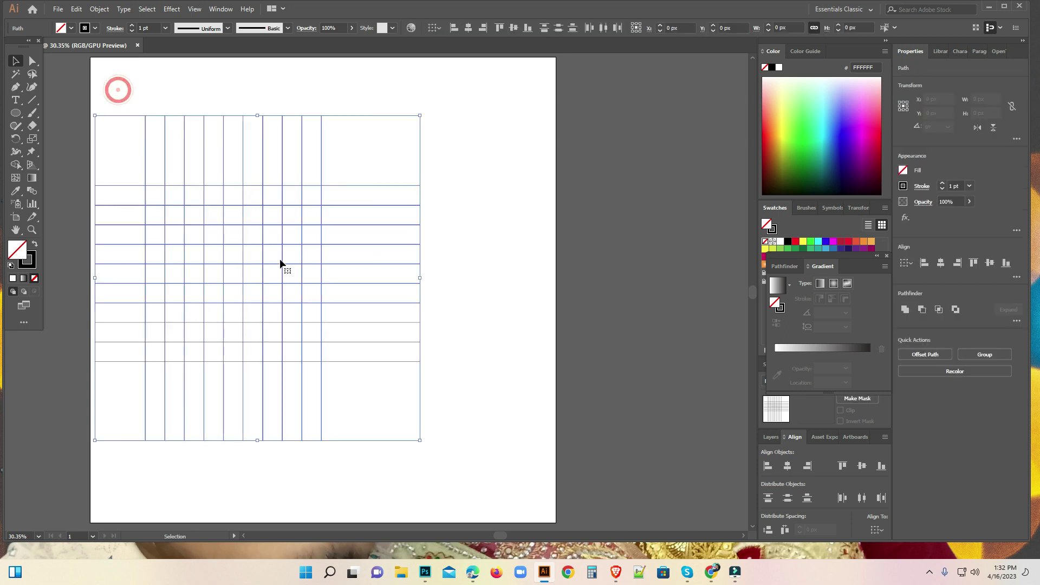
{"action": "left_click_drag", "start_coordinate": [241, 255], "coordinate": [355, 279]}
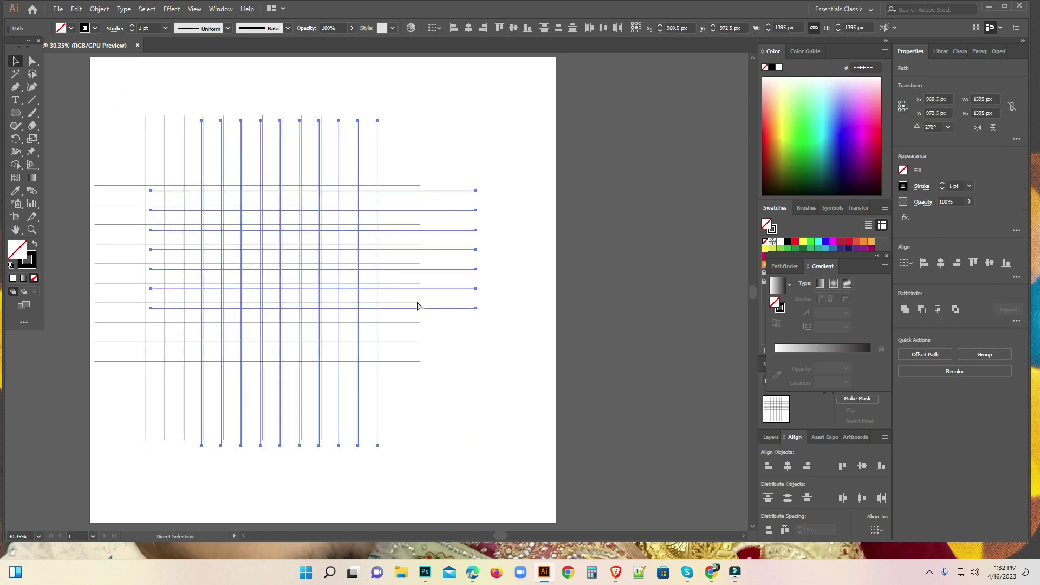
{"action": "left_click", "coordinate": [563, 410]}
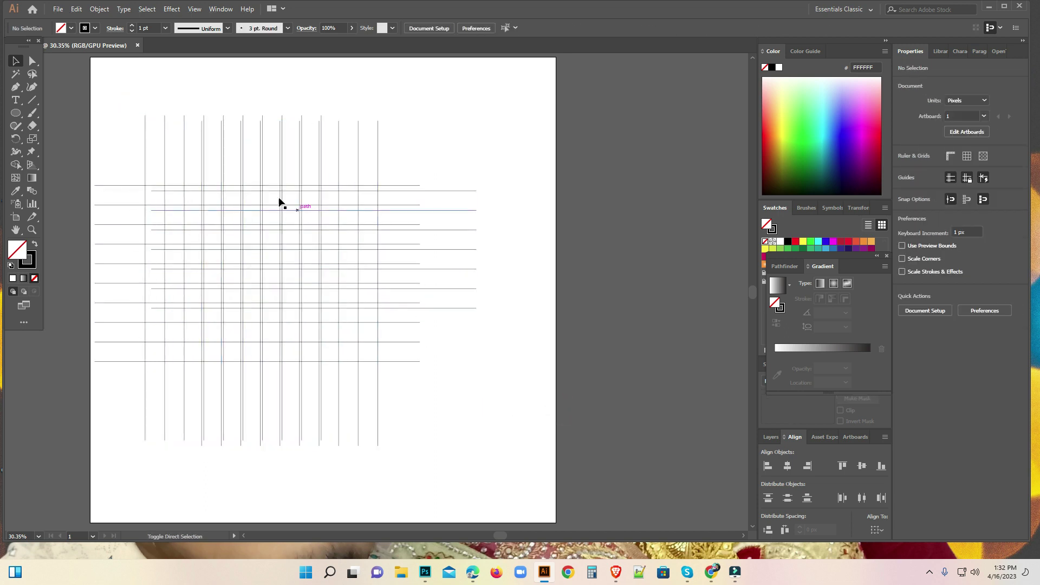
{"action": "key", "text": "ctrl+z"}
{"action": "key", "text": "ctrl+z"}
{"action": "left_click", "coordinate": [143, 86]}
{"action": "left_click_drag", "start_coordinate": [116, 102], "coordinate": [376, 329]}
{"action": "left_click", "coordinate": [228, 226]}
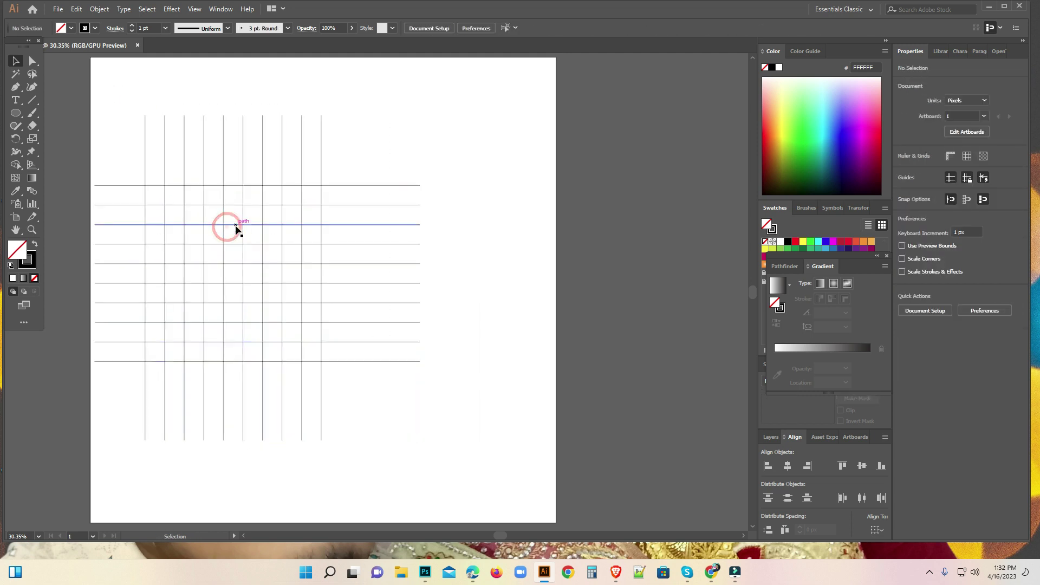
{"action": "left_click_drag", "start_coordinate": [116, 102], "coordinate": [276, 277]}
{"action": "left_click_drag", "start_coordinate": [228, 227], "coordinate": [244, 202]}
- Move the whole grid toward the artboard's centre and shift the horizontal lines left to centre them over the vertical ones
{"action": "left_click", "coordinate": [151, 79]}
{"action": "left_click_drag", "start_coordinate": [116, 88], "coordinate": [336, 346]}
{"action": "left_click_drag", "start_coordinate": [231, 230], "coordinate": [317, 221]}
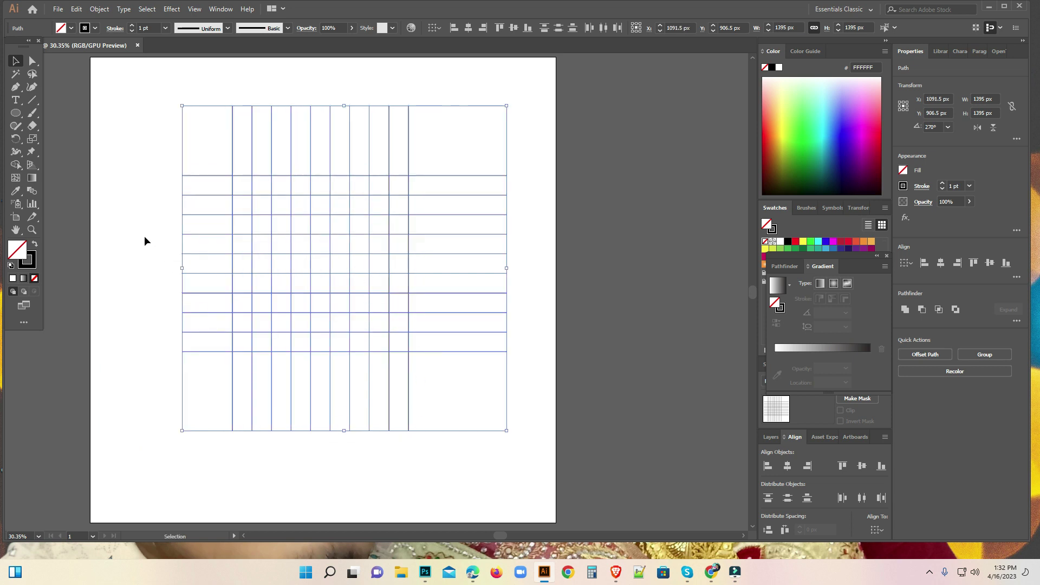
{"action": "left_click", "coordinate": [123, 224]}
{"action": "left_click_drag", "start_coordinate": [163, 158], "coordinate": [221, 366]}
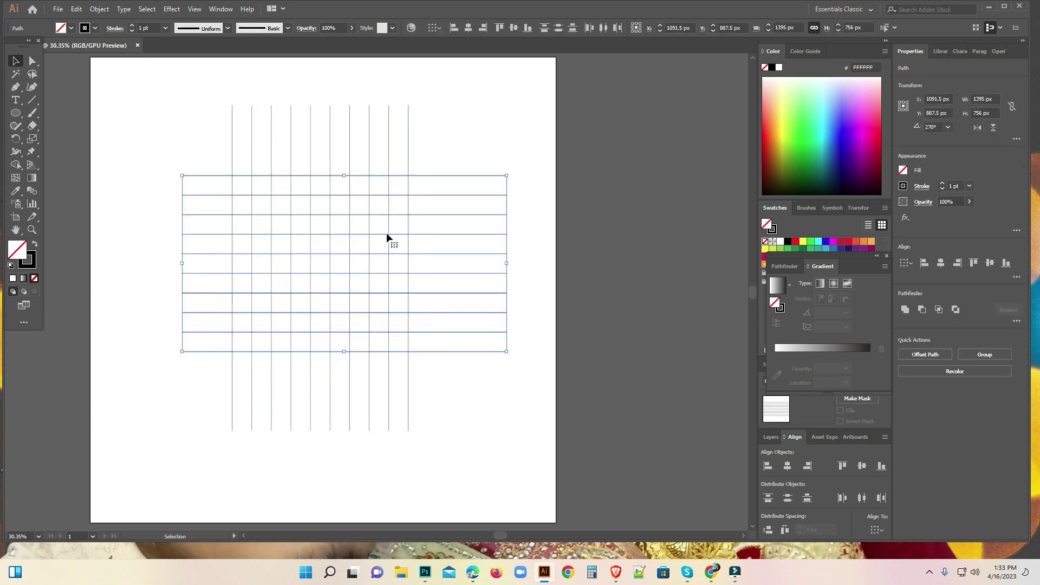
{"action": "left_click_drag", "start_coordinate": [420, 237], "coordinate": [386, 237]}
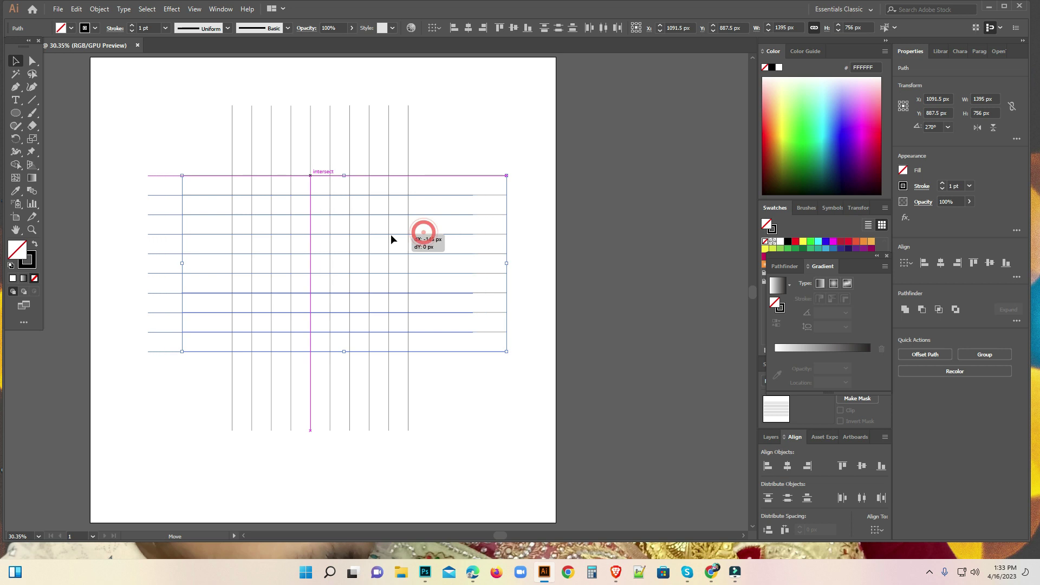
{"action": "left_click", "coordinate": [470, 407]}
- Draw a circle about 758 px in diameter from the grid's centre, reaching the outermost grid lines
{"action": "left_click_drag", "start_coordinate": [174, 104], "coordinate": [403, 320]}
{"action": "left_click", "coordinate": [363, 293], "text": "ctrl"}
{"action": "left_click", "coordinate": [363, 294]}
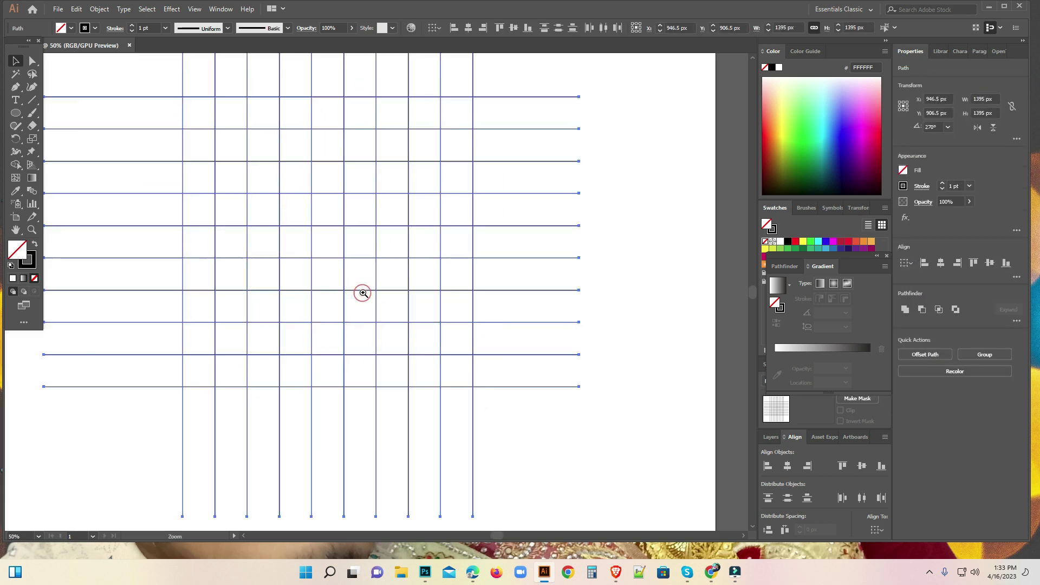
{"action": "left_click", "coordinate": [361, 291]}
{"action": "left_click_drag", "start_coordinate": [363, 200], "coordinate": [360, 260]}
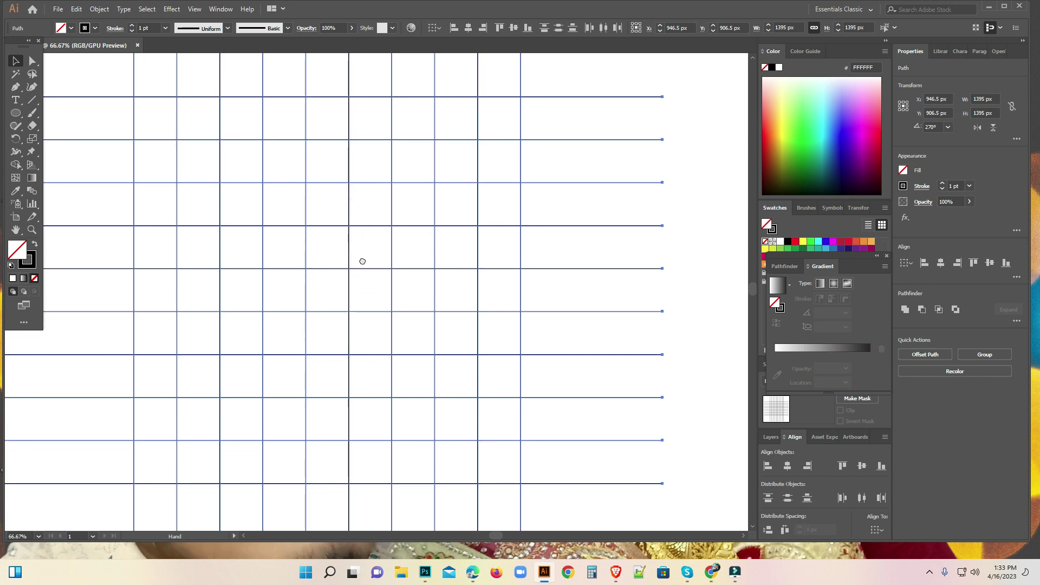
{"action": "left_click", "coordinate": [19, 116]}
{"action": "left_click_drag", "start_coordinate": [328, 290], "coordinate": [484, 483]}
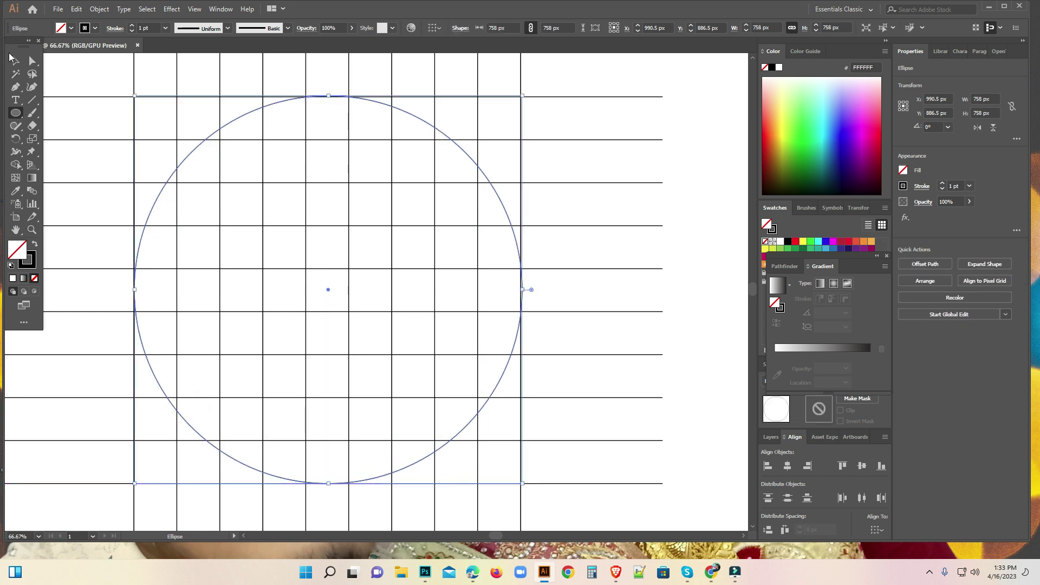
{"action": "key", "text": "v"}
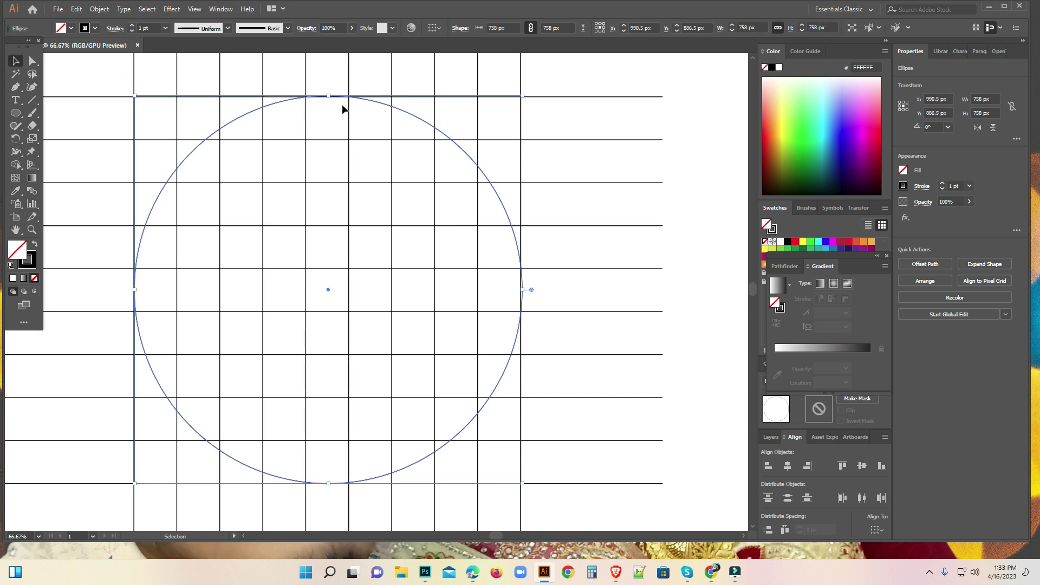
{"action": "left_click_drag", "start_coordinate": [329, 97], "coordinate": [328, 98]}
{"action": "left_click", "coordinate": [284, 80]}
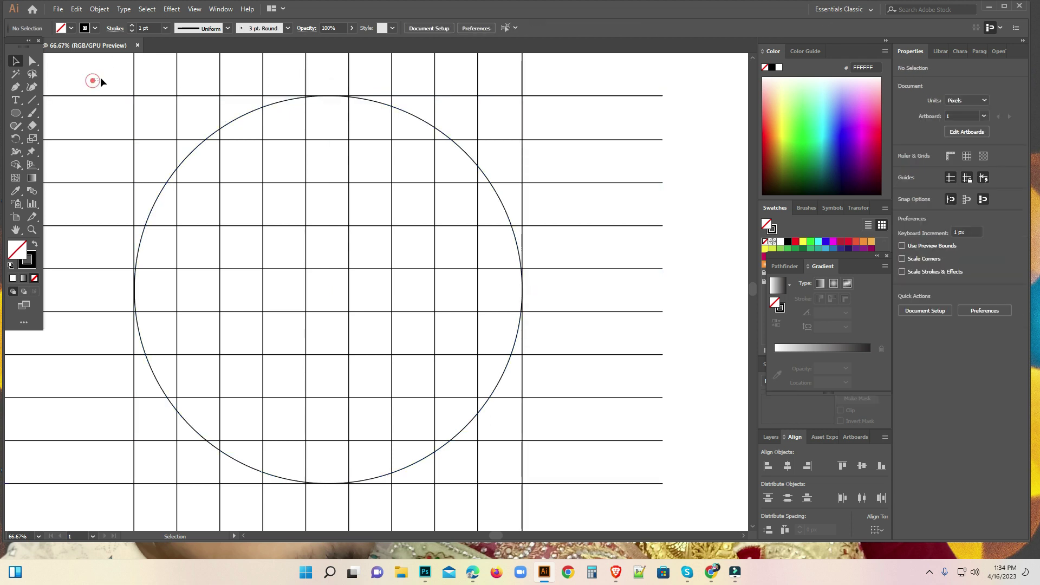
- Paste a copy of the circle in front and shrink it about its centre by one grid cell all around
{"action": "left_click", "coordinate": [200, 145]}
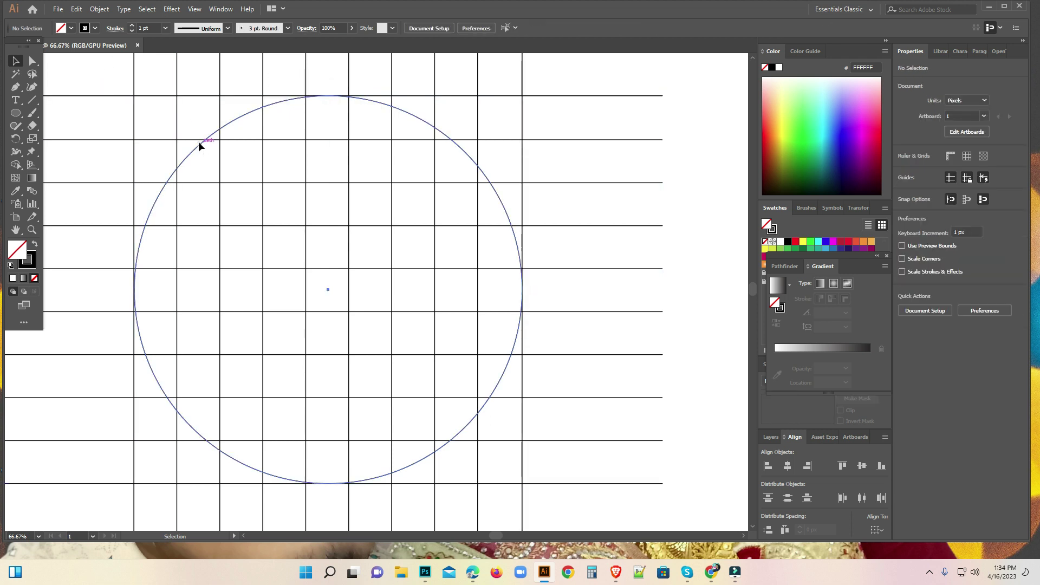
{"action": "left_click", "coordinate": [75, 9]}
{"action": "left_click", "coordinate": [99, 60]}
{"action": "left_click", "coordinate": [76, 9]}
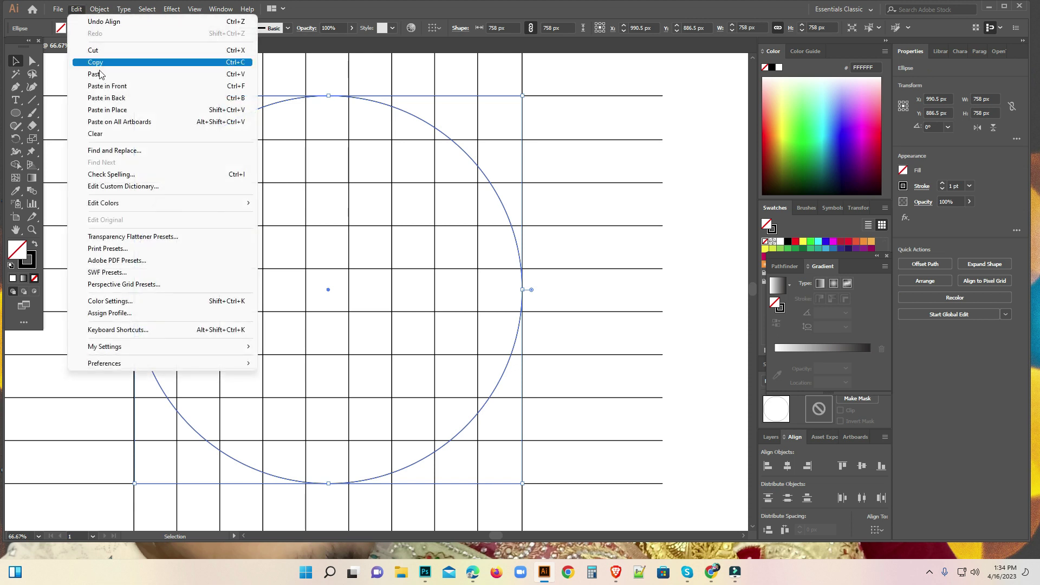
{"action": "left_click", "coordinate": [103, 86]}
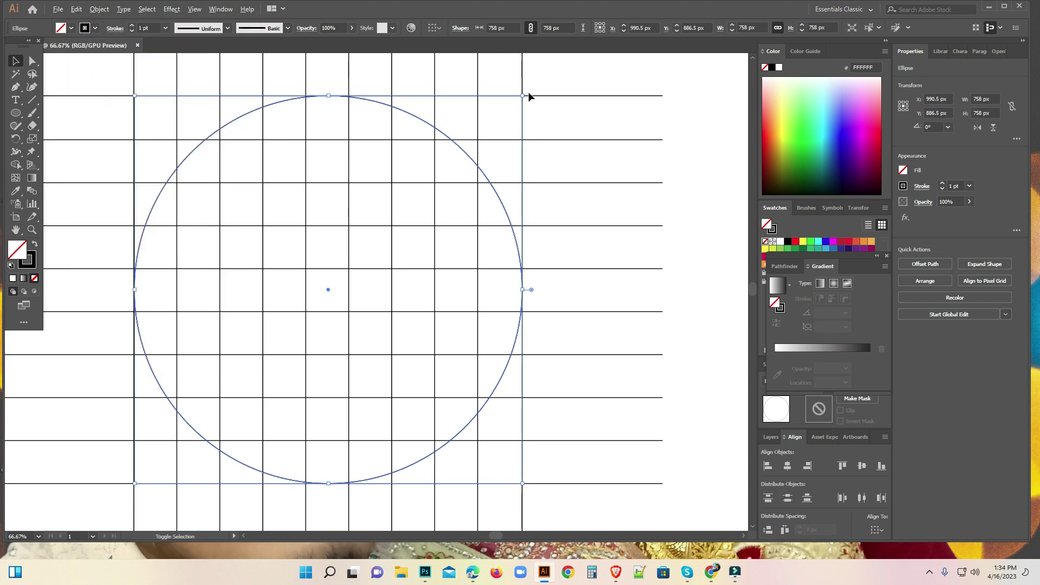
{"action": "left_click_drag", "start_coordinate": [523, 96], "coordinate": [478, 135]}
- Using Shape Builder with black fill and no stroke, merge the ring's left cells into an arc ending two columns in at the bottom
{"action": "left_click", "coordinate": [88, 67]}
{"action": "left_click_drag", "start_coordinate": [88, 65], "coordinate": [576, 421]}
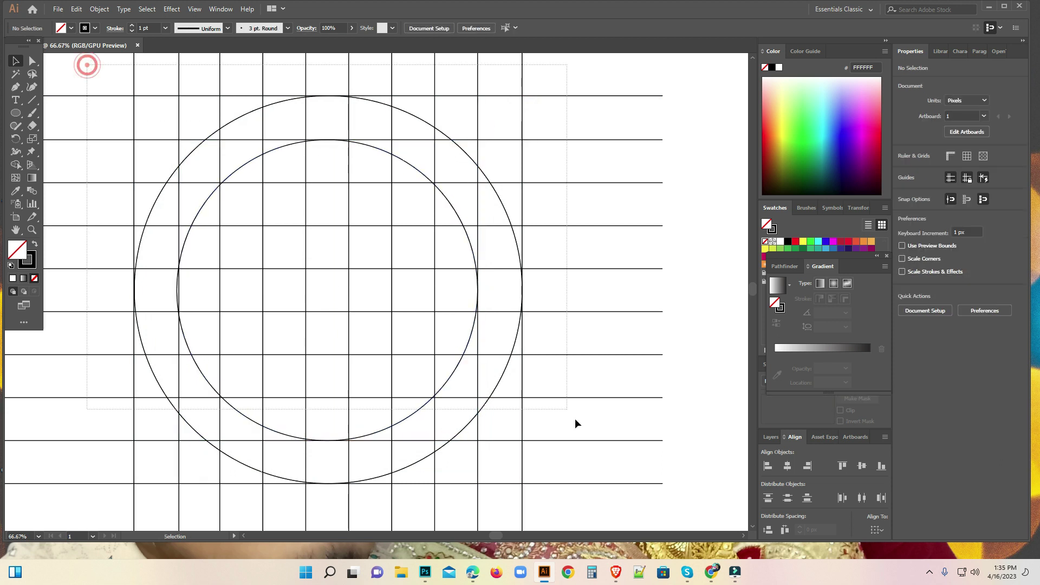
{"action": "left_click", "coordinate": [17, 164]}
{"action": "left_click", "coordinate": [59, 27]}
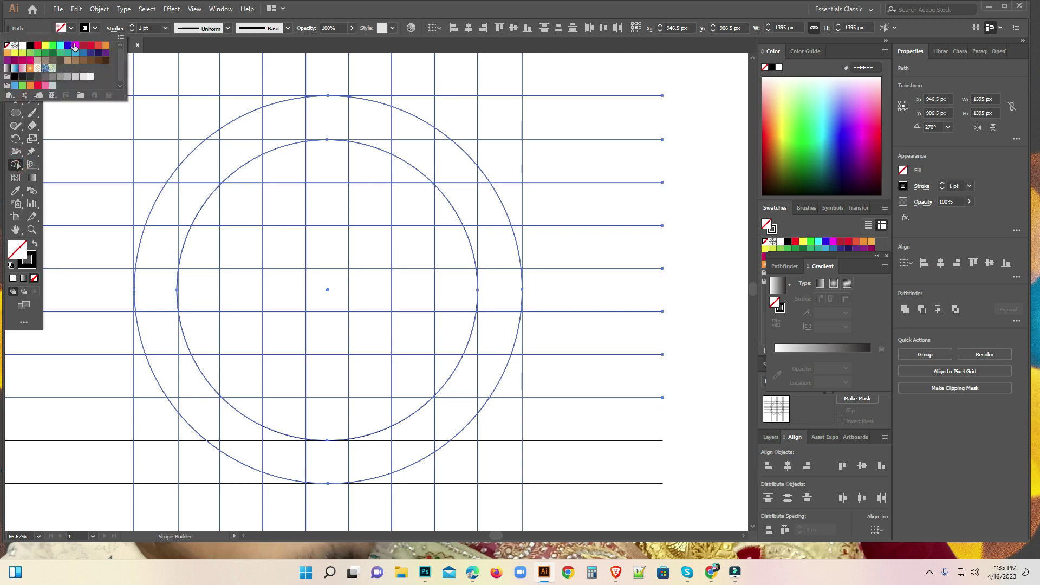
{"action": "left_click", "coordinate": [37, 247]}
{"action": "left_click", "coordinate": [36, 245]}
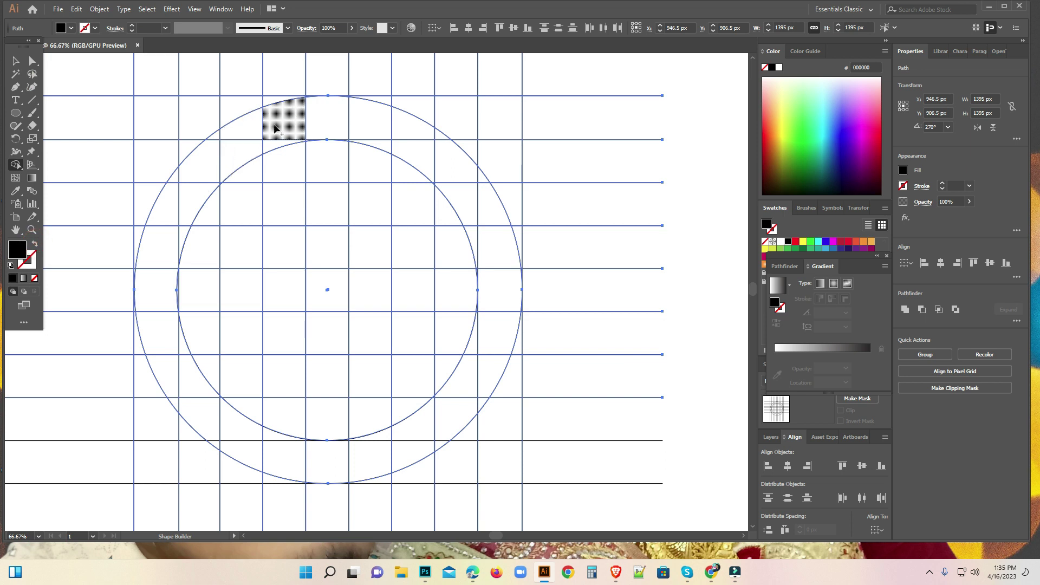
{"action": "mouse_move", "coordinate": [285, 127]}
{"action": "left_mouse_down"}
{"action": "mouse_move", "coordinate": [260, 151]}
{"action": "mouse_move", "coordinate": [241, 142]}
{"action": "mouse_move", "coordinate": [206, 165]}
{"action": "mouse_move", "coordinate": [213, 136]}
{"action": "left_mouse_up"}
{"action": "mouse_move", "coordinate": [195, 170]}
{"action": "left_mouse_down"}
{"action": "mouse_move", "coordinate": [154, 246]}
{"action": "mouse_move", "coordinate": [156, 292]}
{"action": "left_mouse_up"}
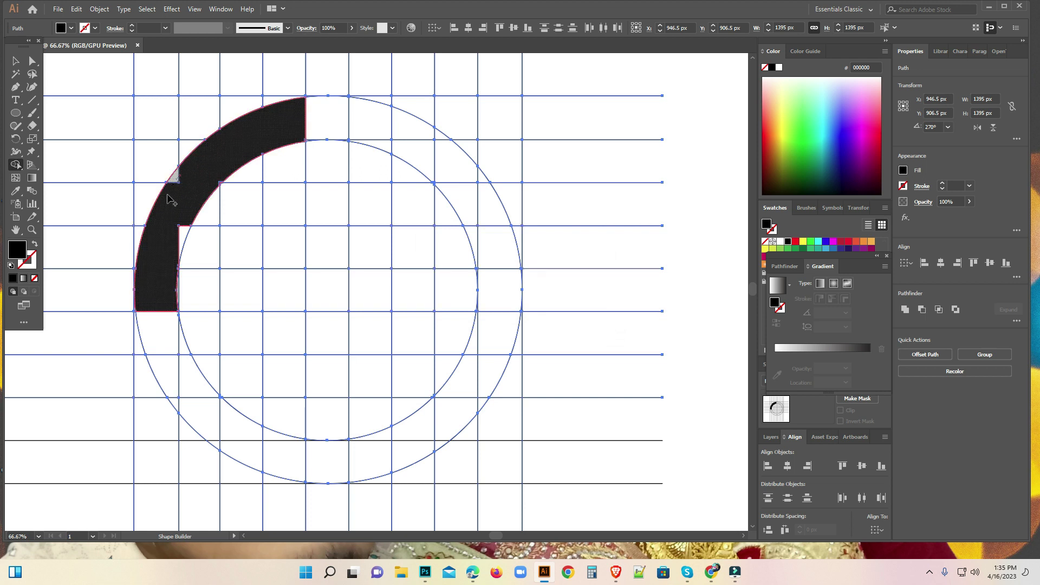
{"action": "mouse_move", "coordinate": [173, 191]}
{"action": "left_mouse_down"}
{"action": "mouse_move", "coordinate": [179, 393]}
{"action": "mouse_move", "coordinate": [196, 378]}
{"action": "mouse_move", "coordinate": [187, 366]}
{"action": "left_mouse_up"}
{"action": "mouse_move", "coordinate": [179, 222]}
{"action": "left_mouse_down"}
{"action": "mouse_move", "coordinate": [167, 296]}
{"action": "mouse_move", "coordinate": [180, 379]}
{"action": "left_mouse_up"}
{"action": "left_click_drag", "start_coordinate": [204, 424], "coordinate": [174, 395]}
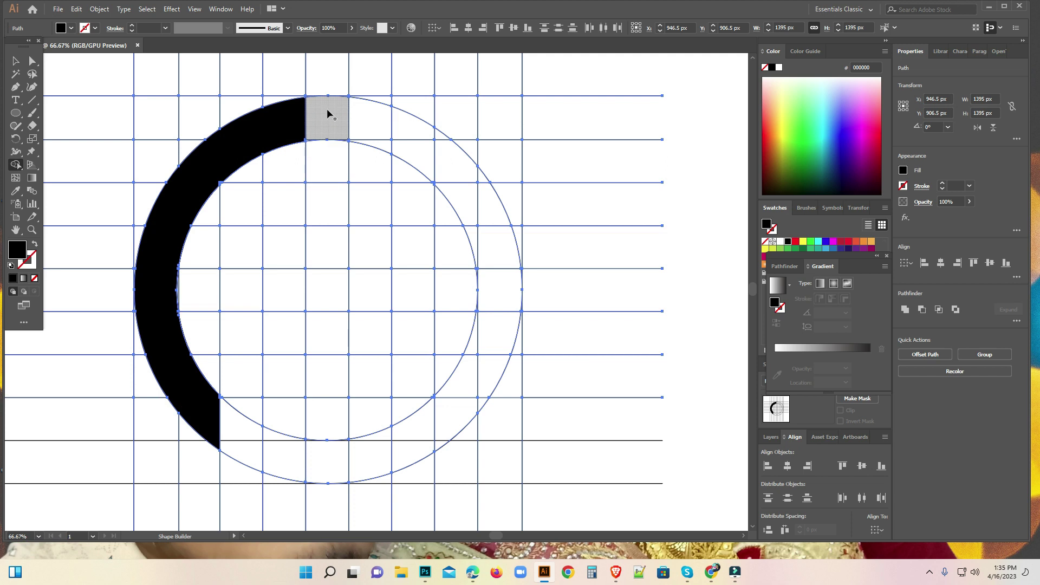
- Merge the column just left of the centre column and the middle row into the arc to complete the letter A
{"action": "left_click_drag", "start_coordinate": [329, 114], "coordinate": [329, 303]}
{"action": "key", "text": "ctrl+z"}
{"action": "left_click_drag", "start_coordinate": [290, 150], "coordinate": [281, 444]}
{"action": "left_click_drag", "start_coordinate": [167, 291], "coordinate": [288, 292]}
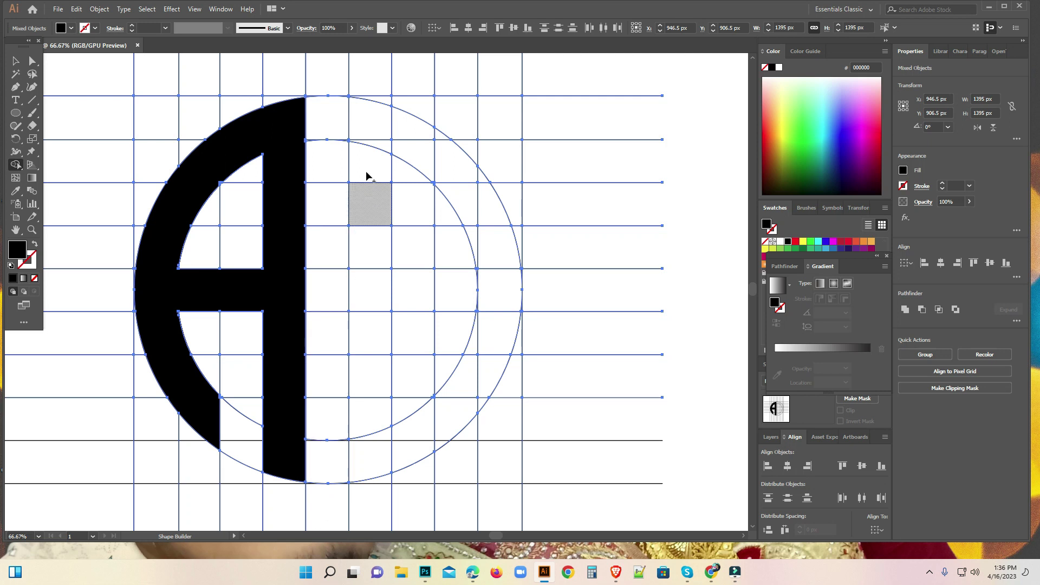
- Merge the column just right of the centre column with all right-hand ring cells to form the letter D
{"action": "left_click_drag", "start_coordinate": [372, 134], "coordinate": [373, 469]}
{"action": "mouse_move", "coordinate": [382, 130]}
{"action": "left_mouse_down"}
{"action": "mouse_move", "coordinate": [437, 136]}
{"action": "mouse_move", "coordinate": [472, 158]}
{"action": "mouse_move", "coordinate": [483, 191]}
{"action": "left_mouse_up"}
{"action": "key", "text": "ctrl+z"}
{"action": "mouse_move", "coordinate": [379, 130]}
{"action": "left_mouse_down"}
{"action": "mouse_move", "coordinate": [472, 190]}
{"action": "mouse_move", "coordinate": [459, 169]}
{"action": "mouse_move", "coordinate": [434, 132]}
{"action": "mouse_move", "coordinate": [487, 240]}
{"action": "mouse_move", "coordinate": [502, 312]}
{"action": "mouse_move", "coordinate": [477, 382]}
{"action": "mouse_move", "coordinate": [405, 439]}
{"action": "left_mouse_up"}
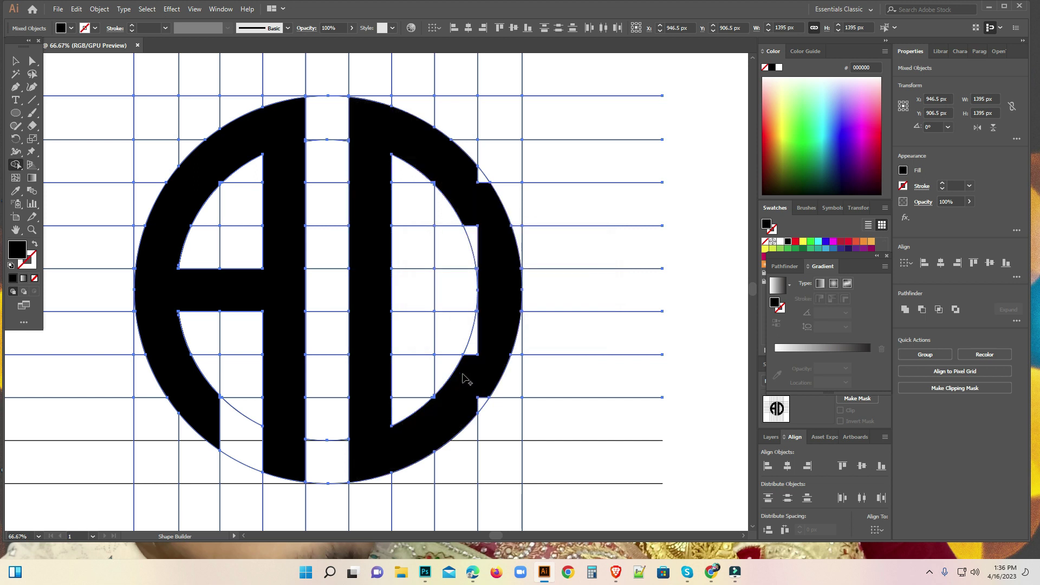
{"action": "mouse_move", "coordinate": [480, 325]}
{"action": "left_mouse_down"}
{"action": "mouse_move", "coordinate": [476, 419]}
{"action": "mouse_move", "coordinate": [496, 335]}
{"action": "left_mouse_up"}
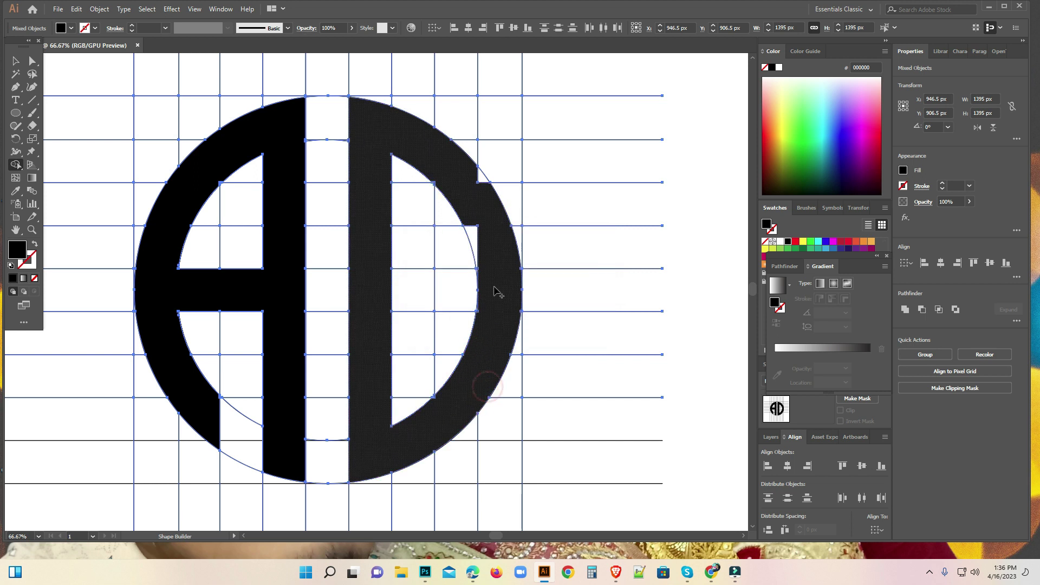
{"action": "left_click_drag", "start_coordinate": [470, 223], "coordinate": [468, 163]}
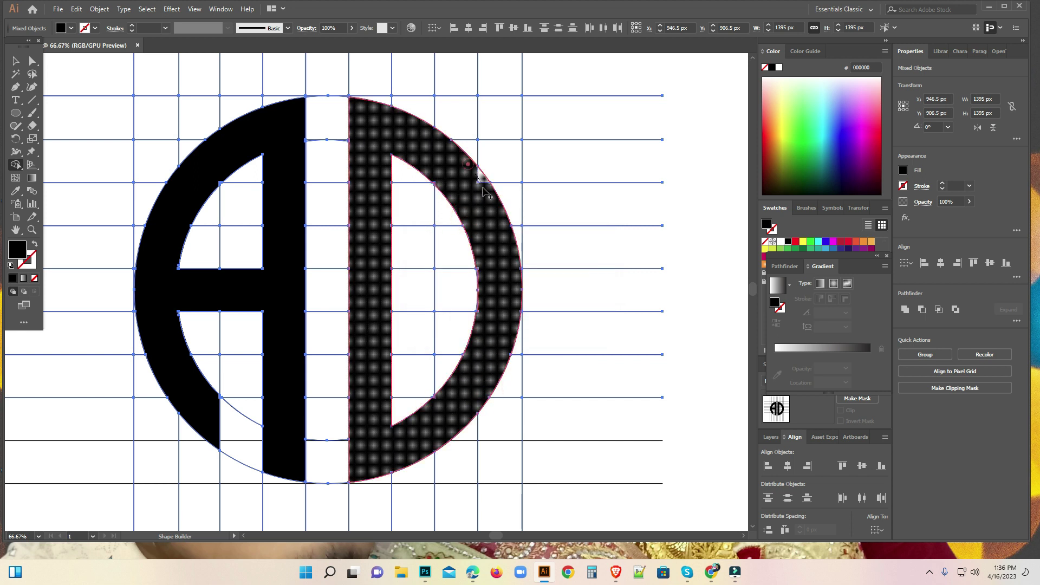
{"action": "mouse_move", "coordinate": [376, 129]}
{"action": "left_mouse_down"}
{"action": "mouse_move", "coordinate": [368, 201]}
{"action": "mouse_move", "coordinate": [371, 167]}
{"action": "mouse_move", "coordinate": [376, 198]}
{"action": "left_mouse_up"}
{"action": "left_click", "coordinate": [376, 144]}
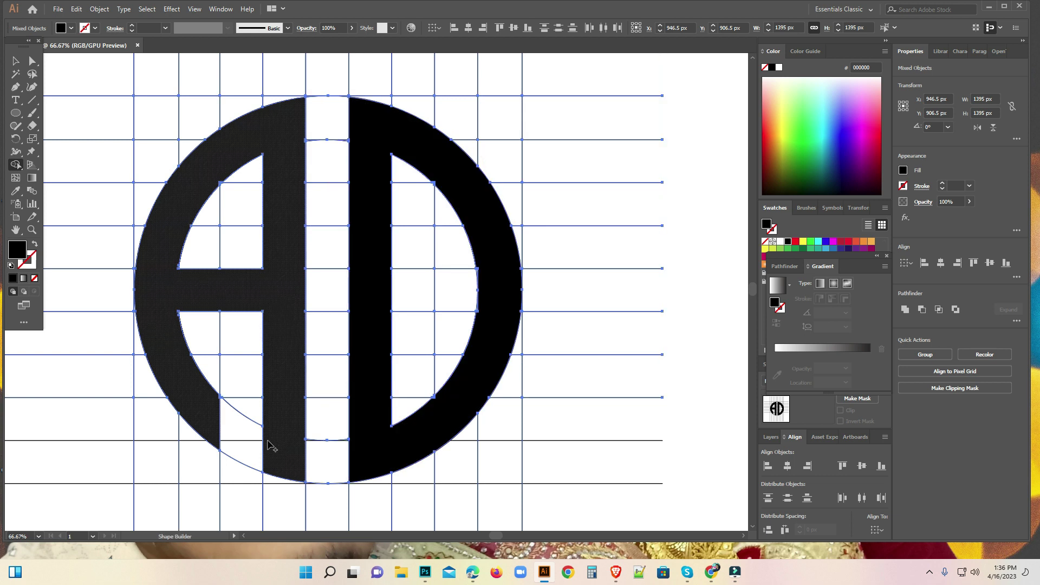
{"action": "left_click", "coordinate": [281, 437]}
- Isolate the AD monogram by cutting it, deleting the leftover grid lines and circle pieces, and pasting it back
{"action": "key", "text": "v"}
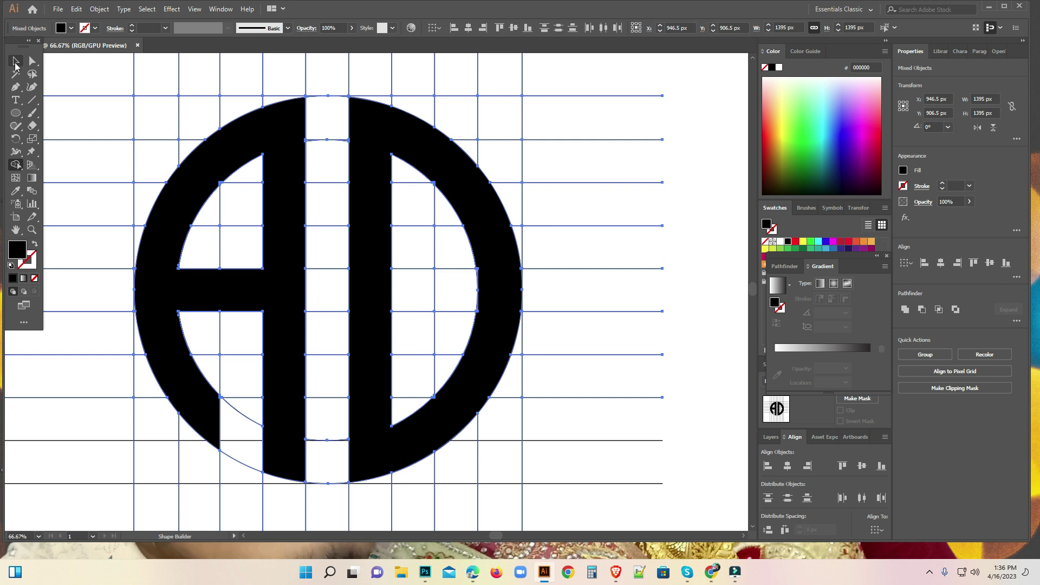
{"action": "left_click", "coordinate": [260, 139]}
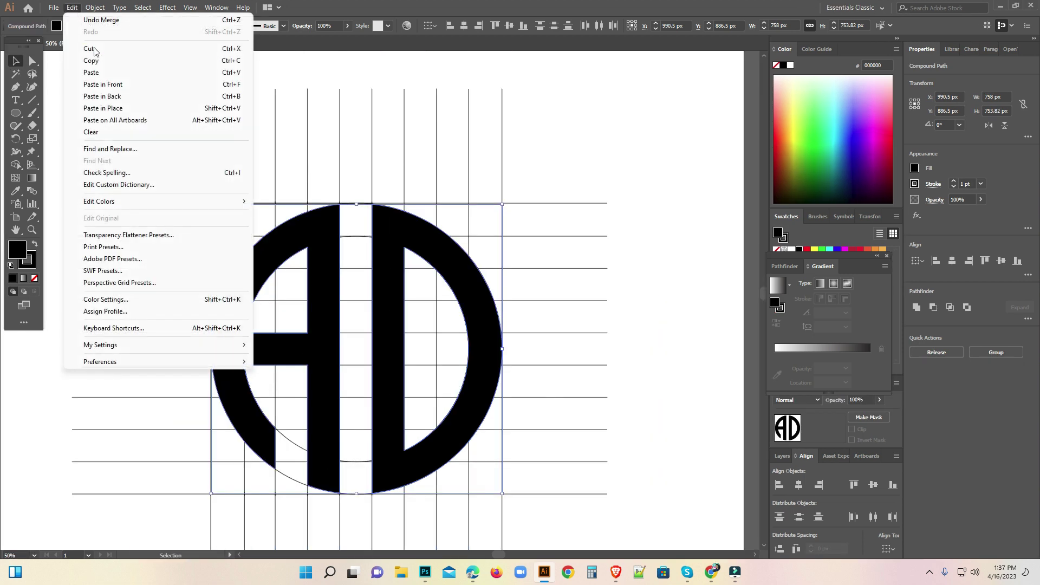
{"action": "left_click", "coordinate": [108, 46]}
{"action": "left_click_drag", "start_coordinate": [117, 88], "coordinate": [574, 482]}
{"action": "key", "text": "Delete"}
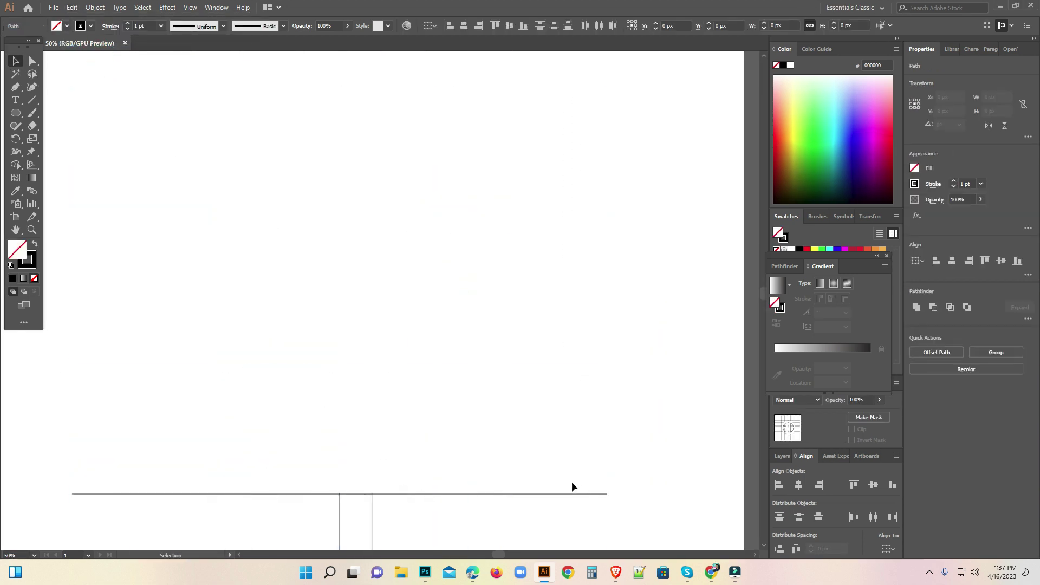
{"action": "left_click_drag", "start_coordinate": [26, 452], "coordinate": [476, 539]}
{"action": "key", "text": "Delete"}
{"action": "left_click", "coordinate": [72, 7]}
{"action": "left_click", "coordinate": [100, 71]}
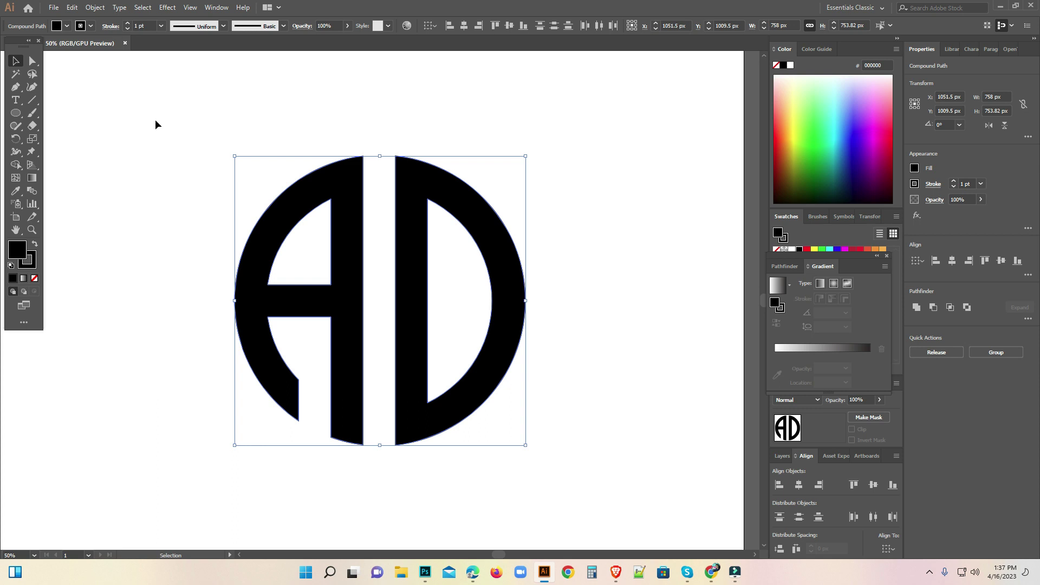
- Try to scale the AD monogram down proportionally
{"action": "key", "text": "a"}
{"action": "key", "text": "v"}
{"action": "left_click_drag", "start_coordinate": [528, 157], "coordinate": [499, 181]}
{"action": "key", "text": "ctrl+z"}
- Select the whole AD monogram artwork and copy it for use in the mockup
{"action": "key", "text": "a"}
{"action": "key", "text": "v"}
{"action": "left_click", "coordinate": [301, 206]}
{"action": "left_click_drag", "start_coordinate": [193, 146], "coordinate": [538, 412]}
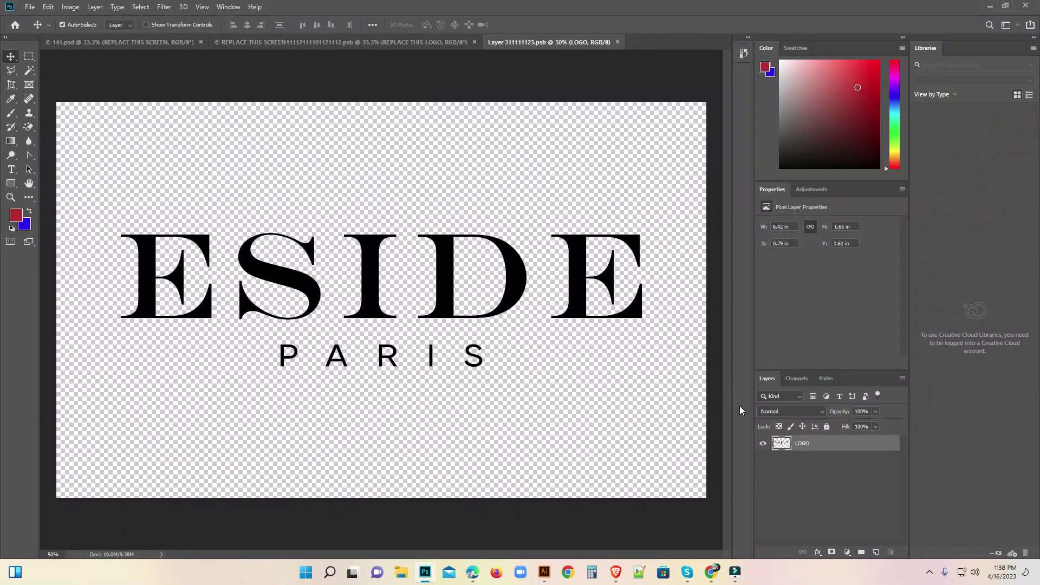
- In the Photoshop logo document, hide the LOGO layer and place the copied AD monogram as pixels
{"action": "left_click", "coordinate": [761, 446]}
{"action": "key", "text": "ctrl+v"}
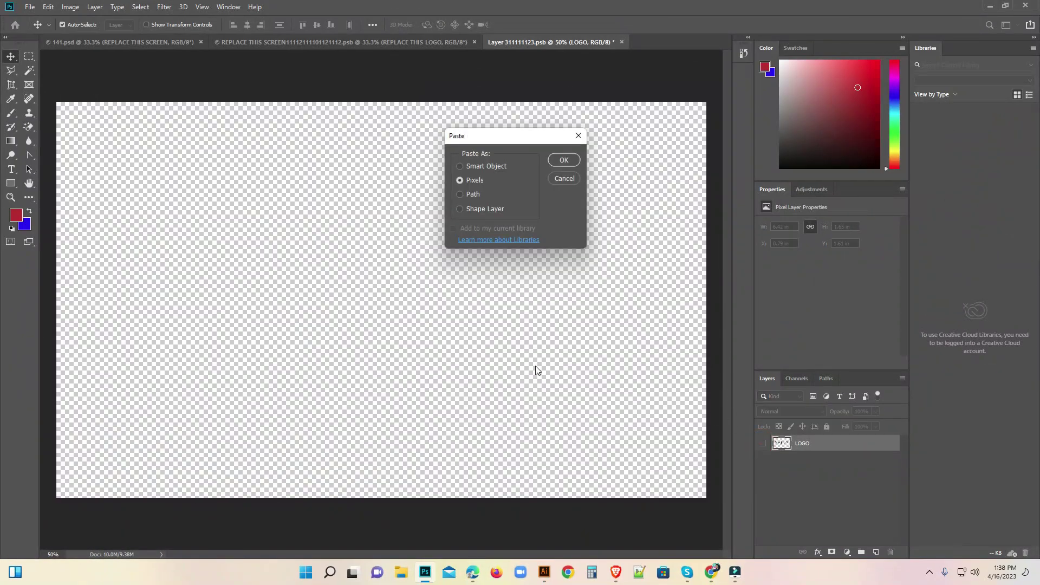
{"action": "left_click", "coordinate": [564, 160]}
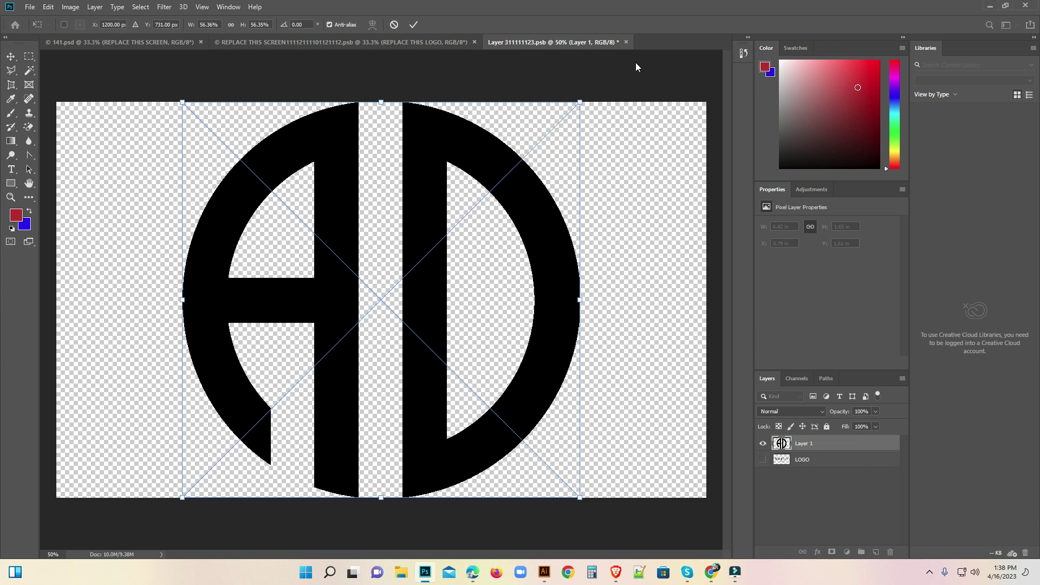
{"action": "left_click", "coordinate": [413, 25]}
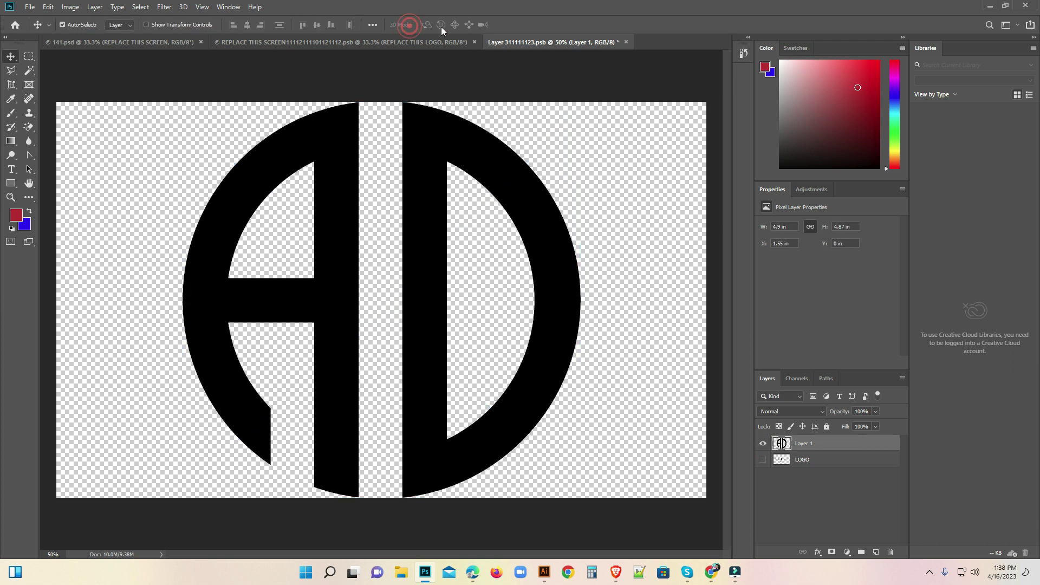
- Close the logo document with its changes saved, and inspect the AD monogram in the black chrome mockup up close
{"action": "left_click", "coordinate": [625, 42]}
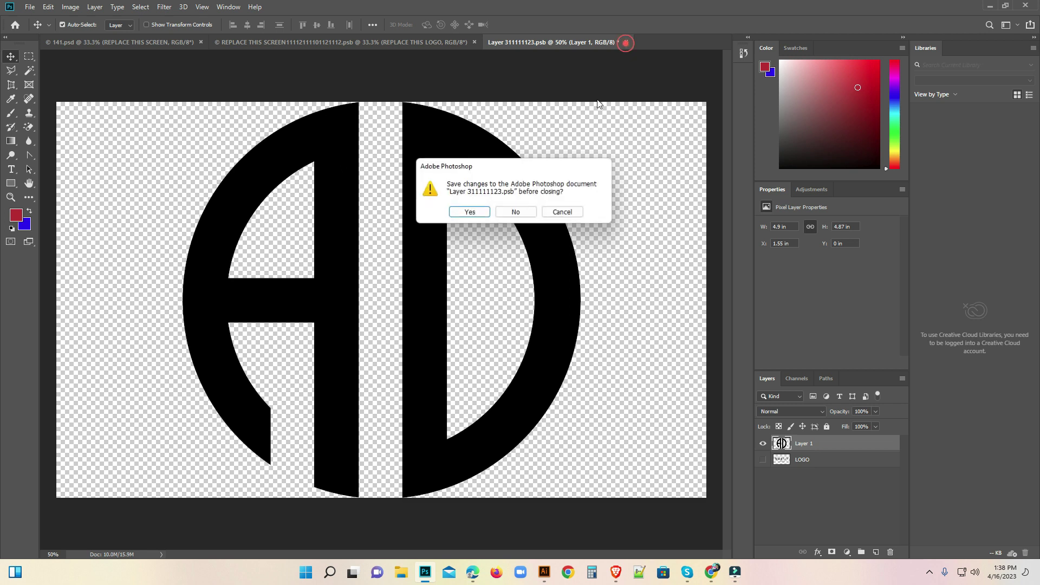
{"action": "left_click", "coordinate": [470, 212]}
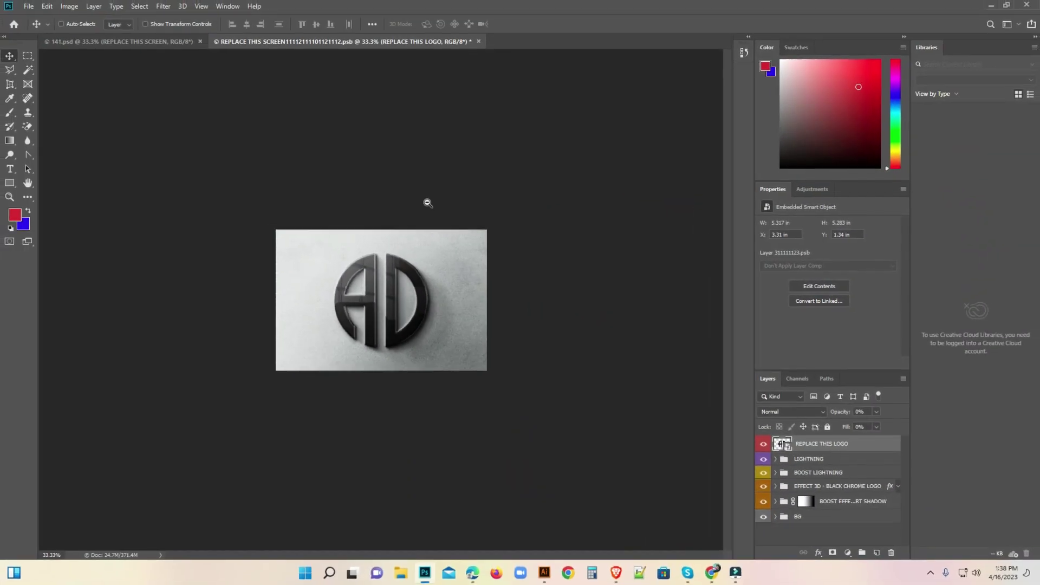
{"action": "left_click", "coordinate": [427, 202], "text": "alt"}
{"action": "left_click", "coordinate": [427, 203], "text": "ctrl"}
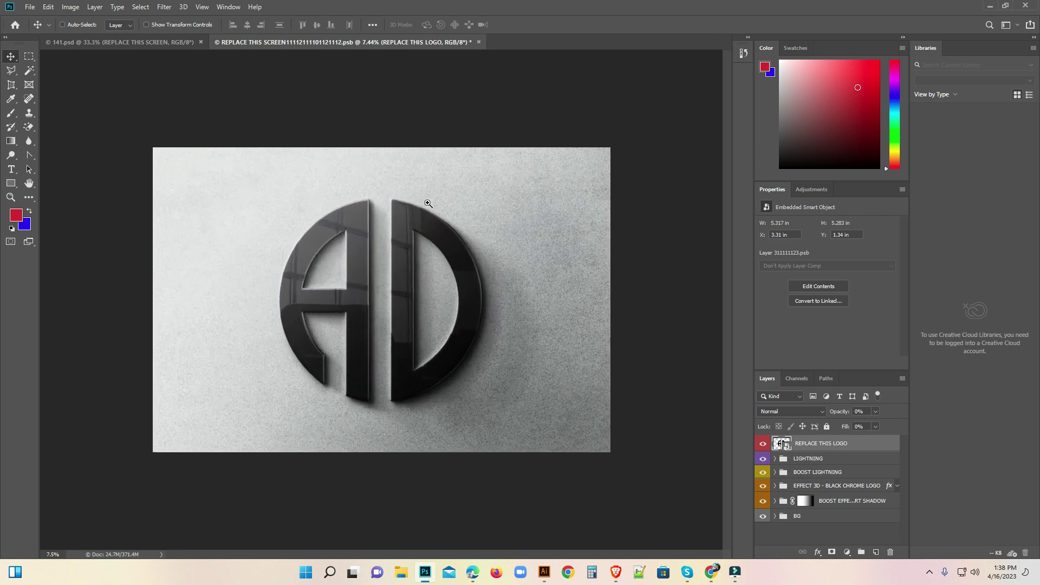
{"action": "left_click_drag", "start_coordinate": [352, 278], "coordinate": [513, 178]}
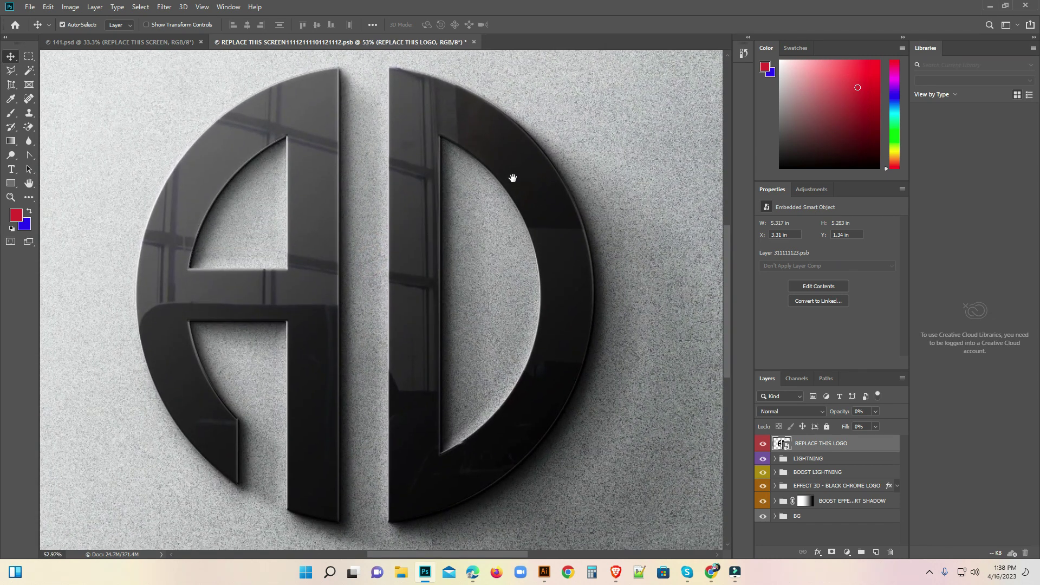